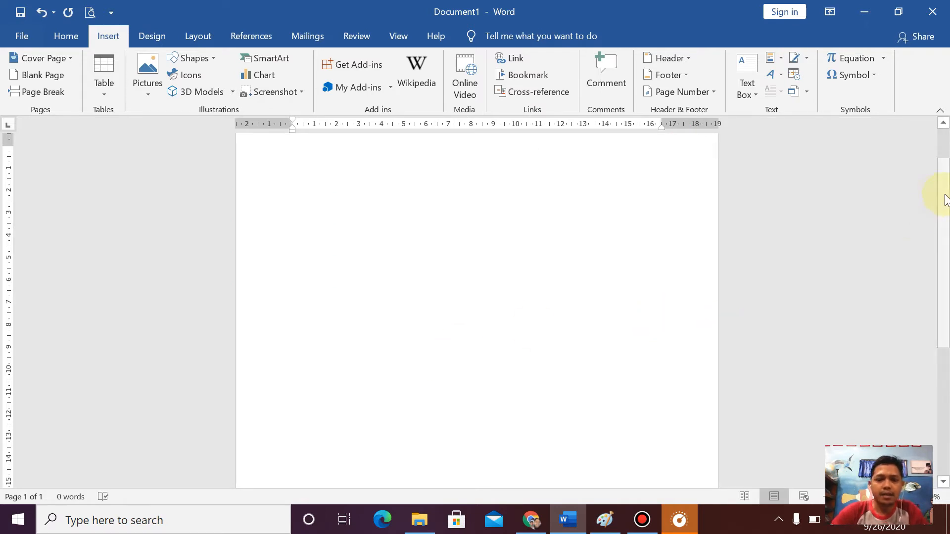
- In the page setup, choose the Legal 8.5"x14" paper size and set the paper height to 33 cm
drag(945, 200, 946, 164)
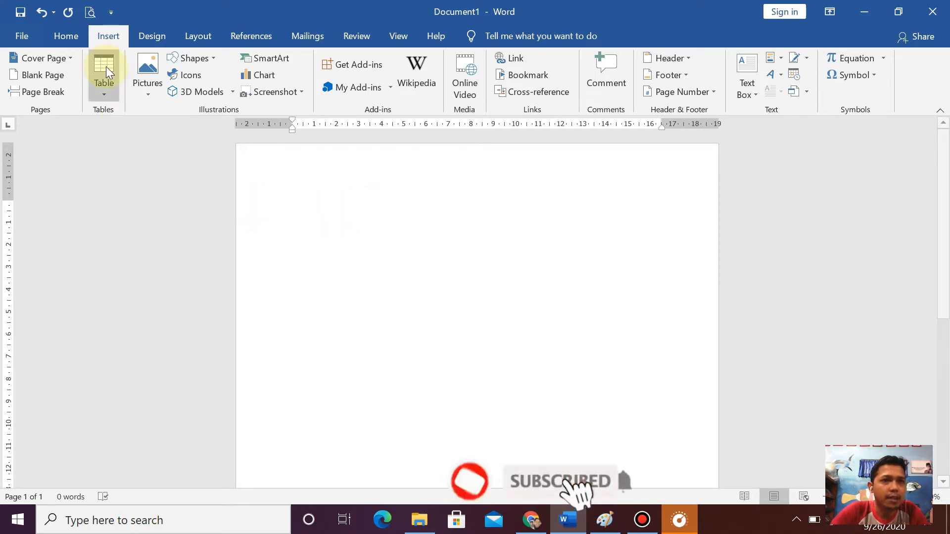
click(213, 40)
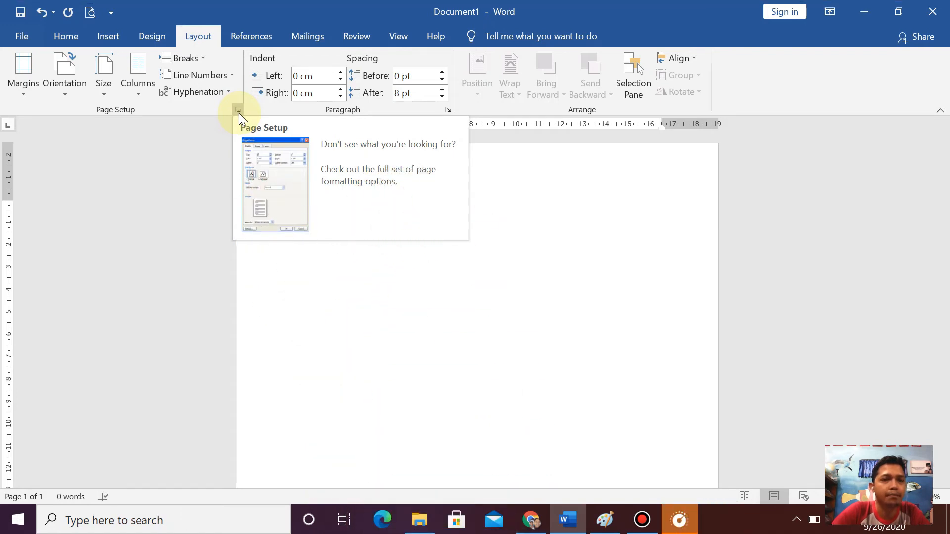
click(238, 111)
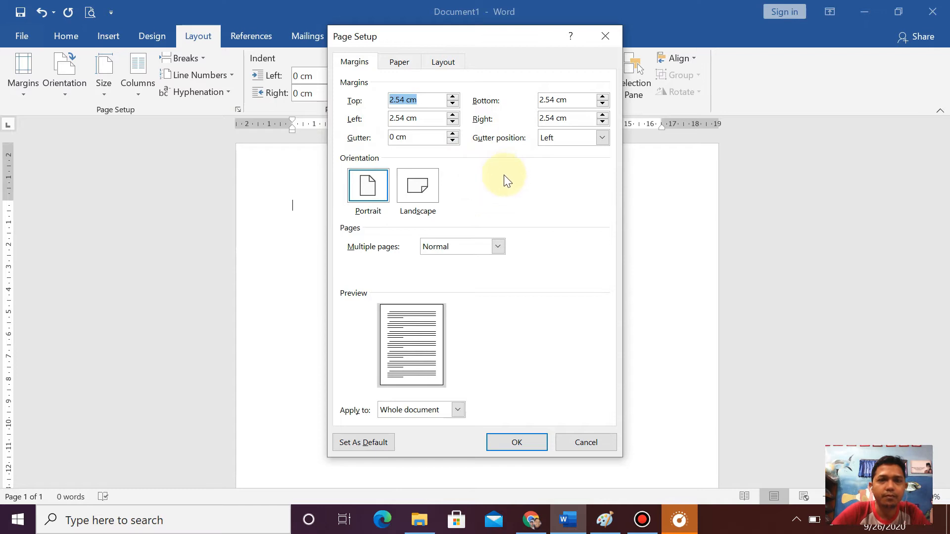
click(399, 63)
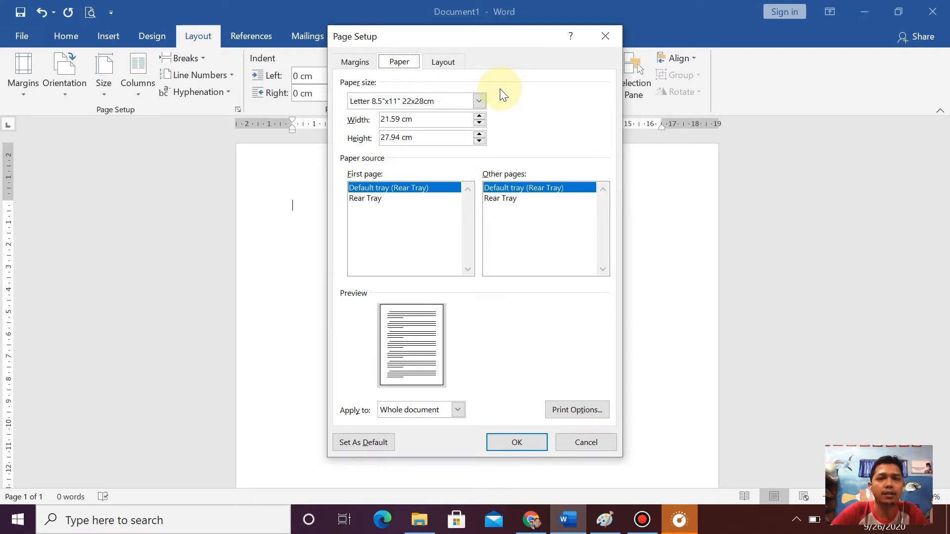
click(481, 101)
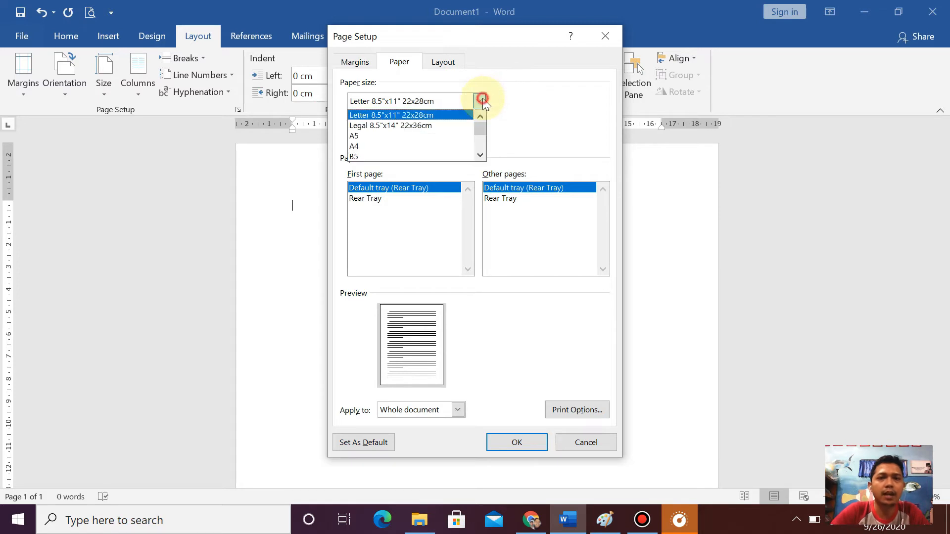
click(436, 125)
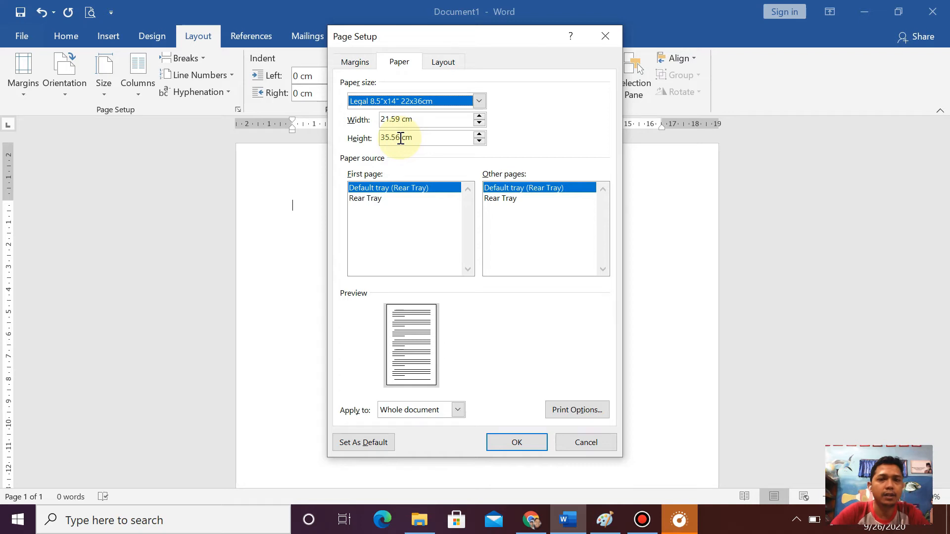
drag(400, 139, 375, 143)
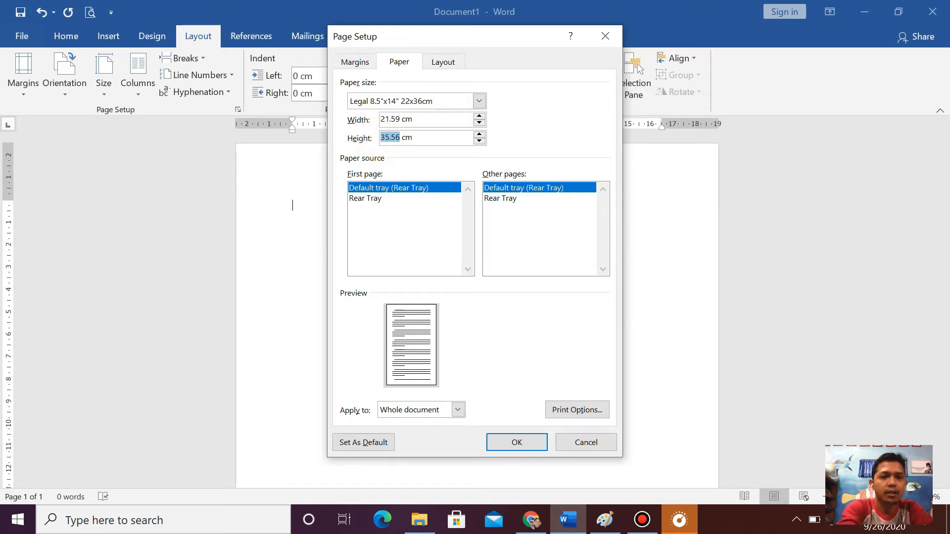
text(33)
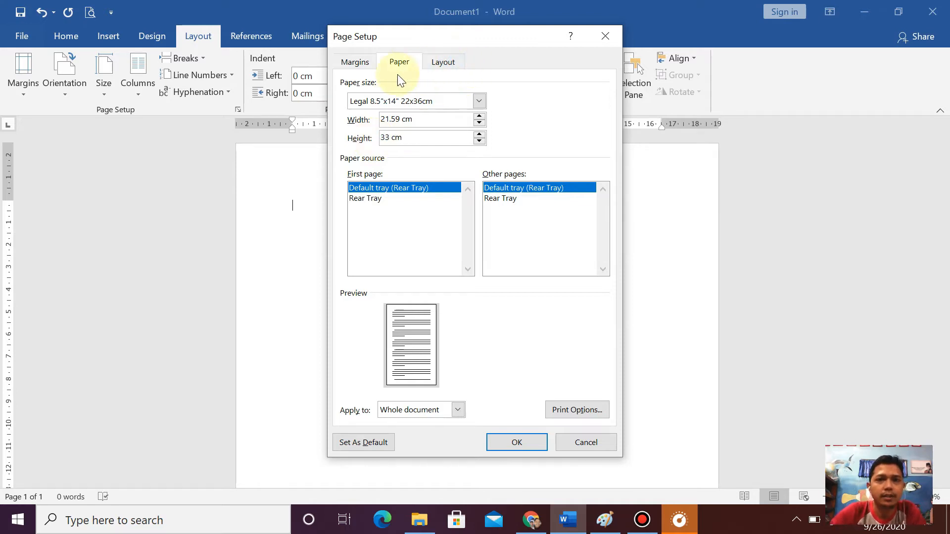
- Compare the Landscape and Portrait orientations, keep Portrait, and apply the page setup to the whole document
click(357, 63)
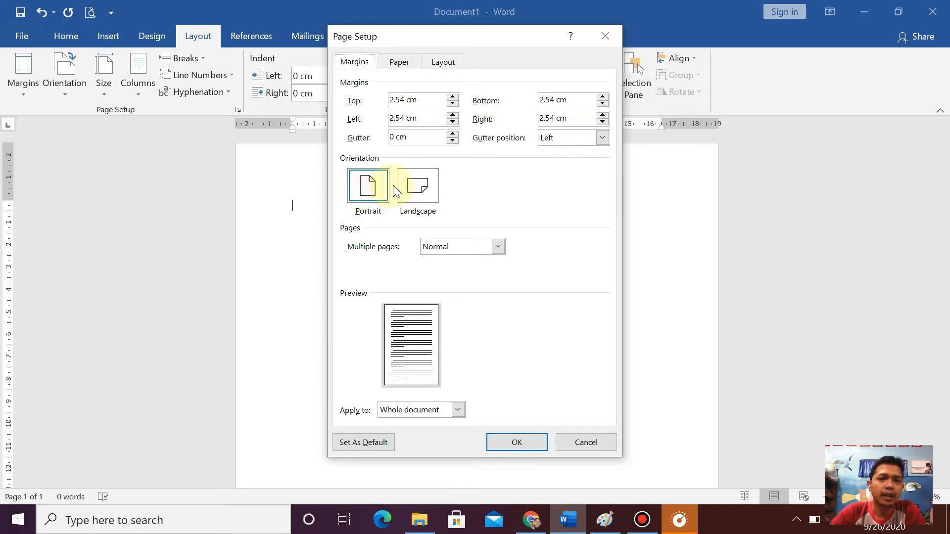
click(419, 187)
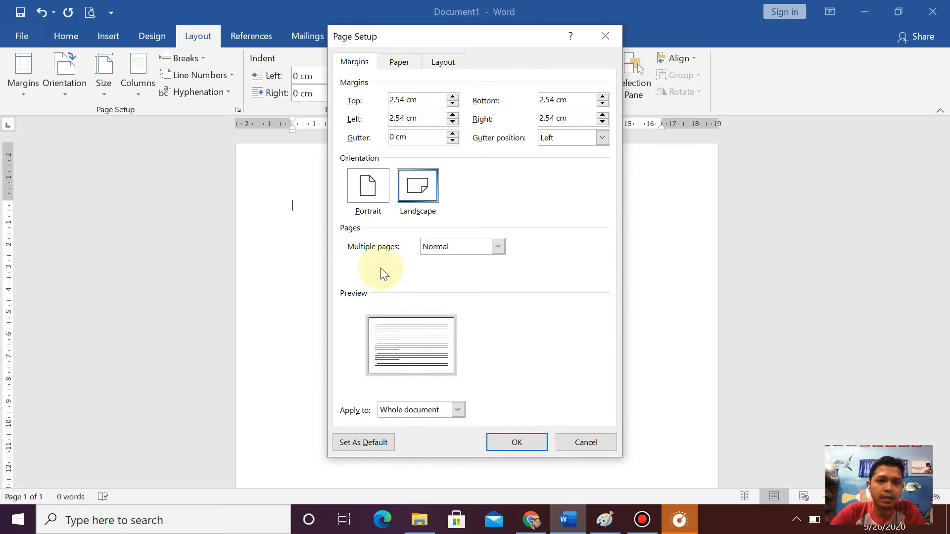
click(373, 197)
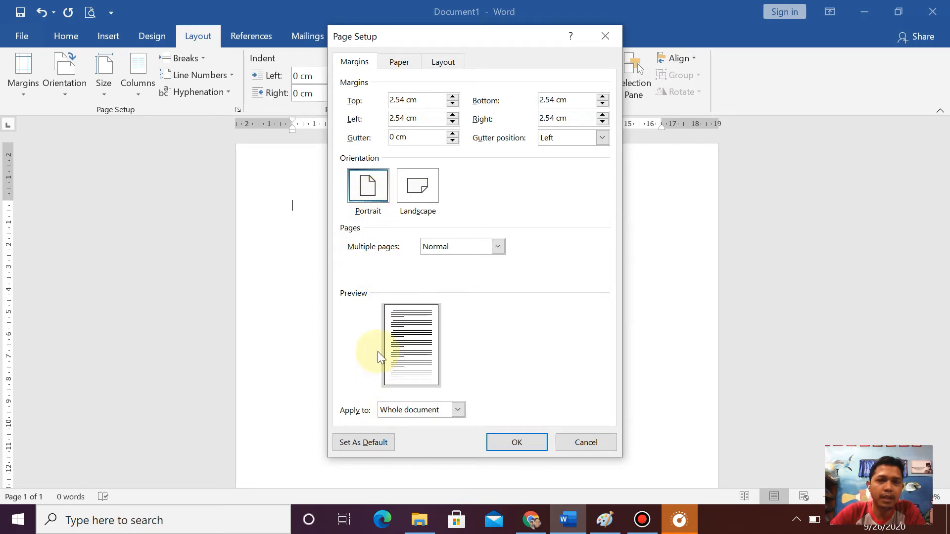
click(414, 187)
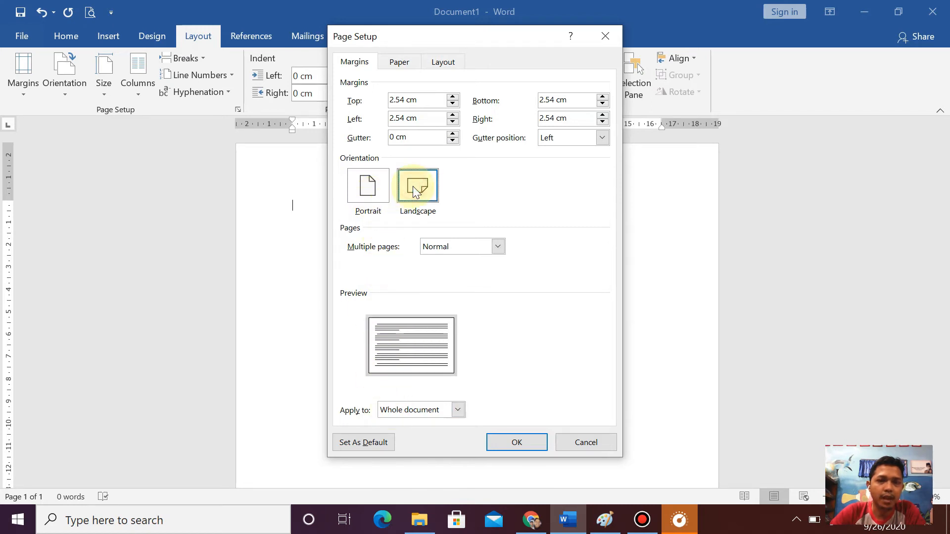
click(373, 191)
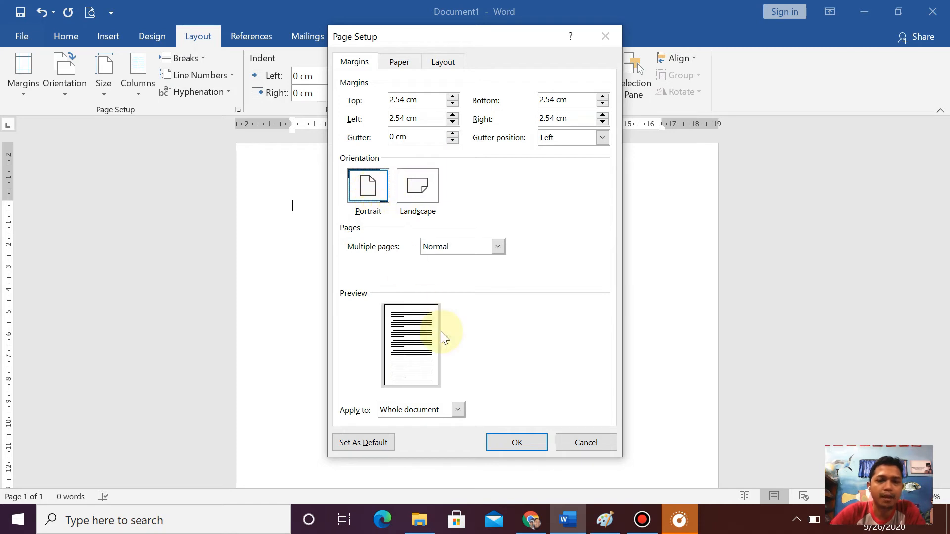
click(517, 443)
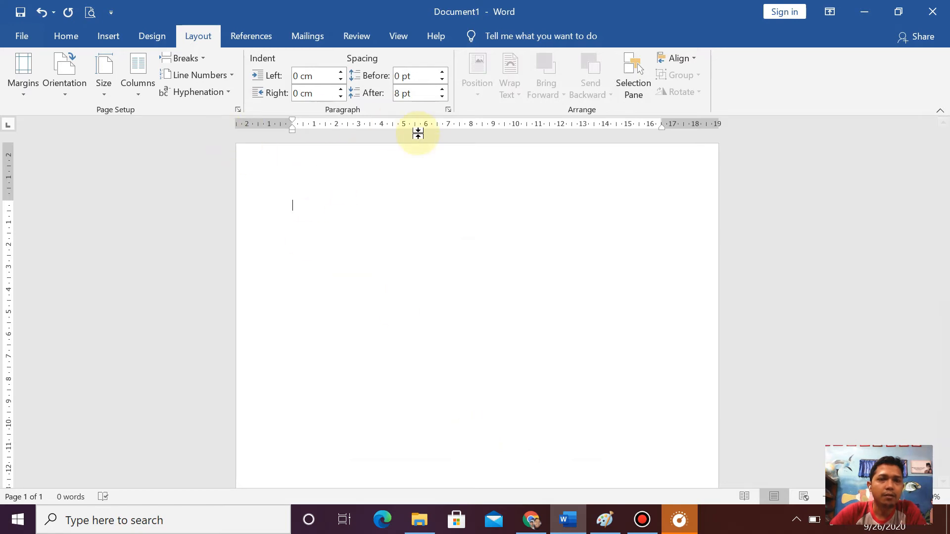
- In the paragraph settings, set the special indentation to First line
click(448, 111)
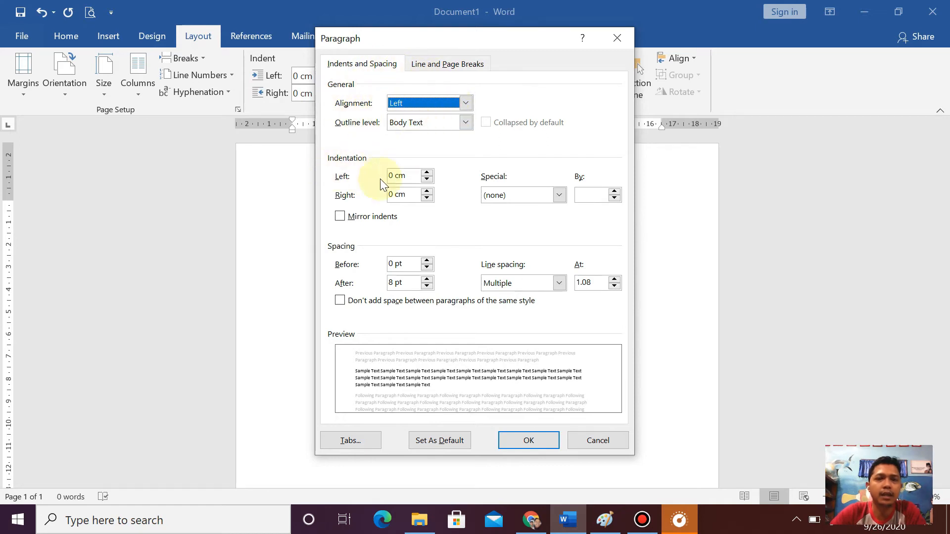
click(560, 195)
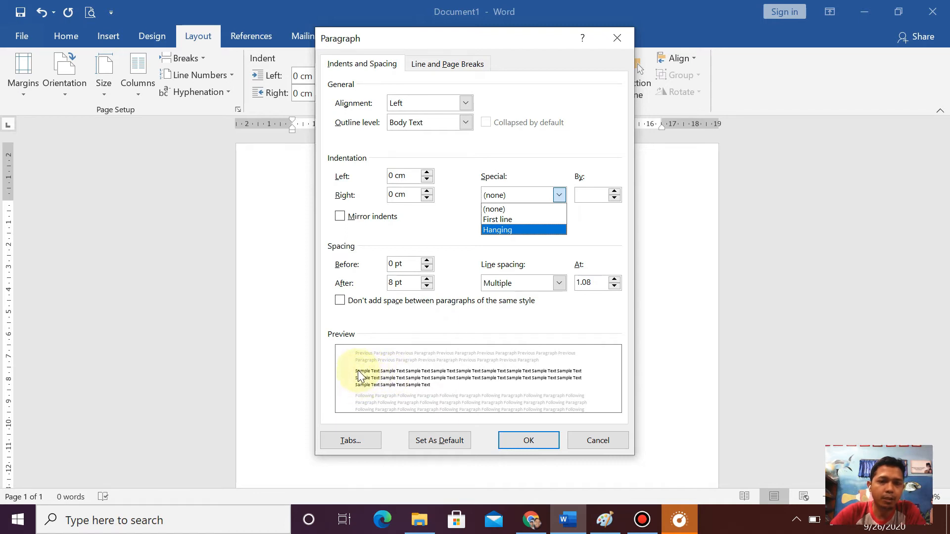
click(494, 220)
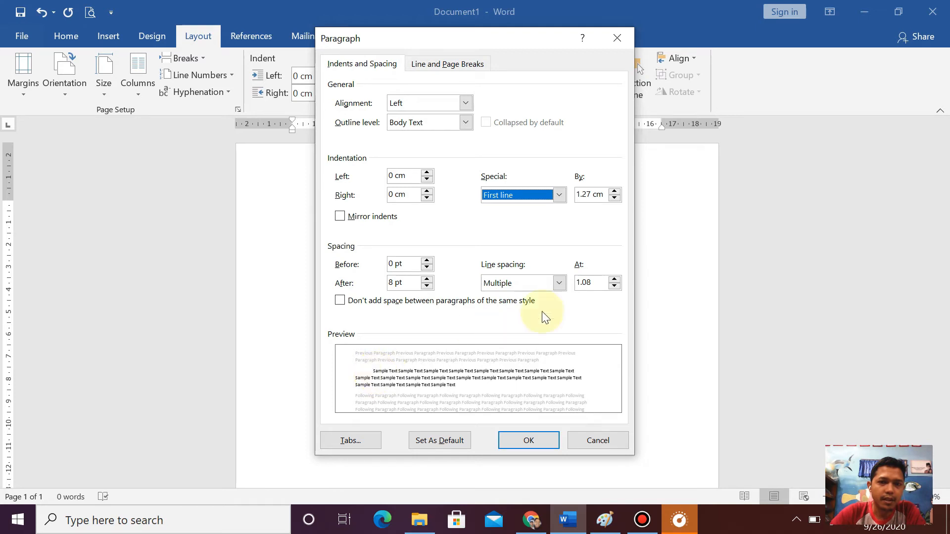
- Try the Single, 1.5 lines and Double line spacing options in the paragraph preview
click(559, 283)
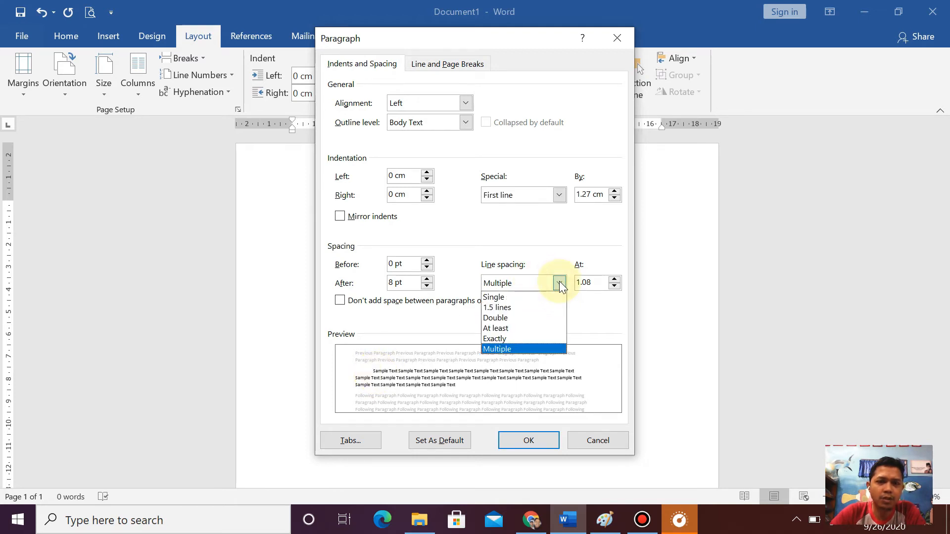
click(533, 293)
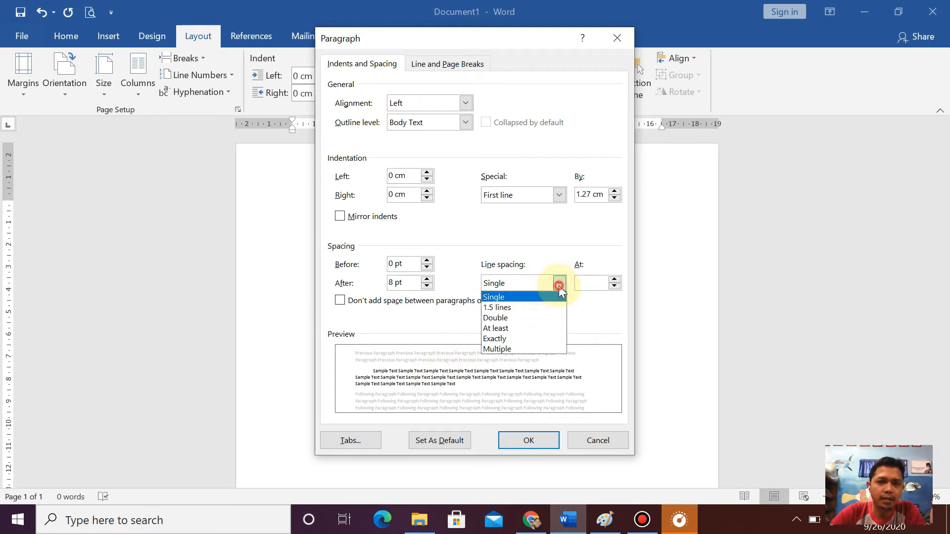
click(559, 283)
click(522, 306)
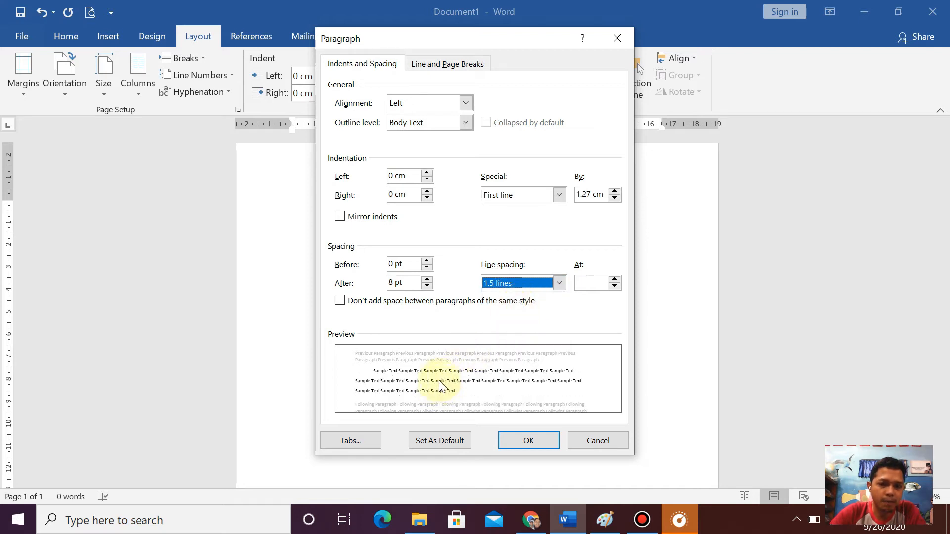
click(565, 284)
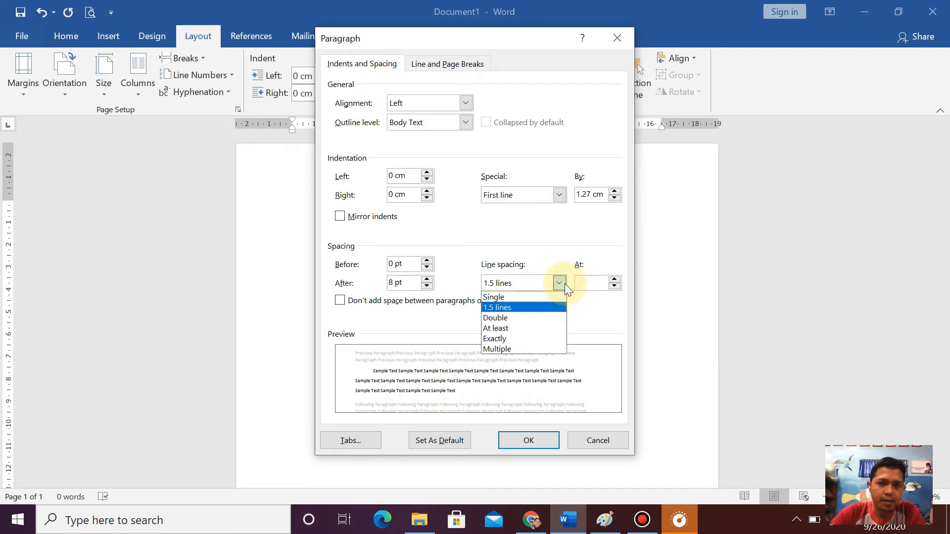
click(526, 316)
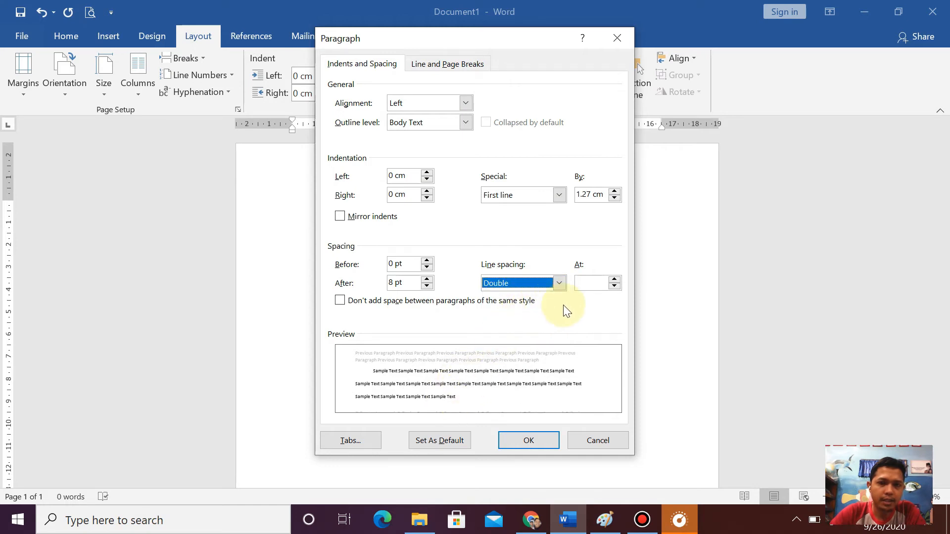
- Set the line spacing to Single and apply the paragraph settings
click(560, 284)
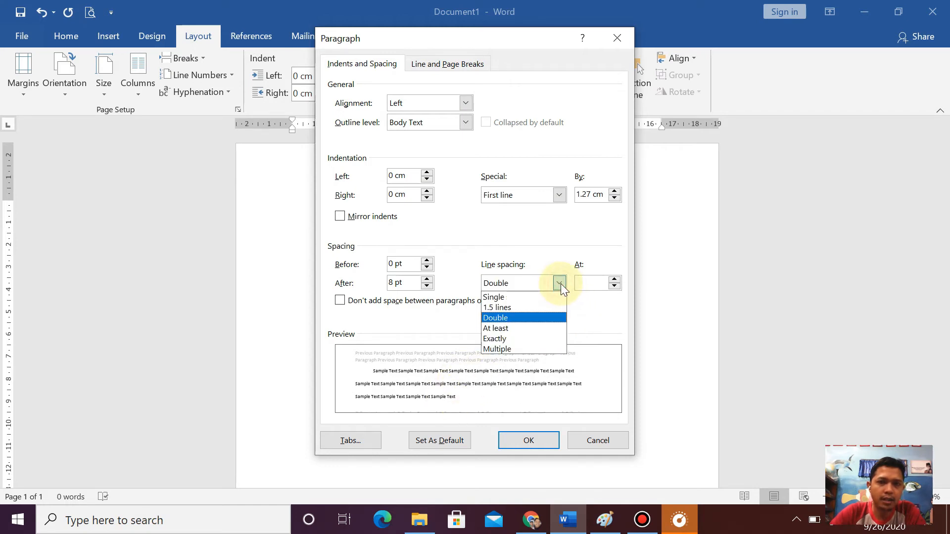
click(530, 296)
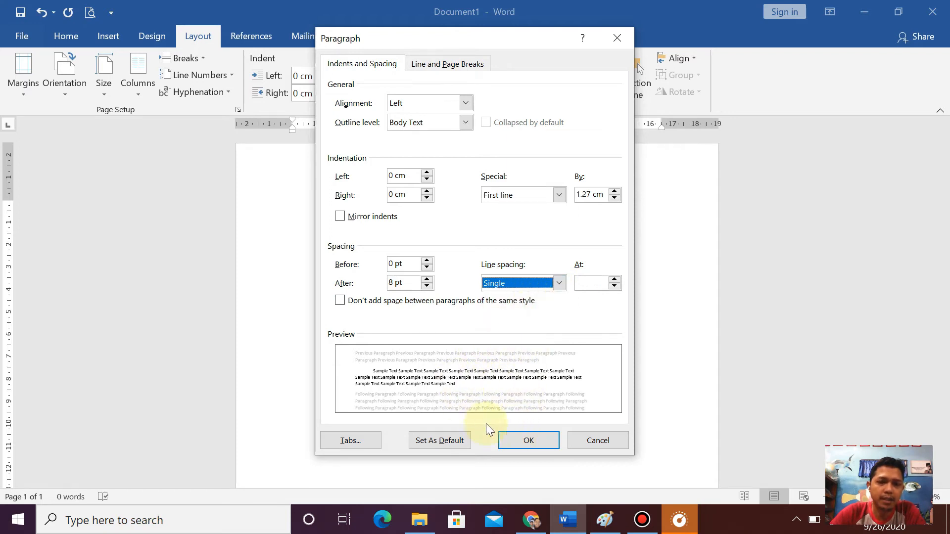
click(526, 440)
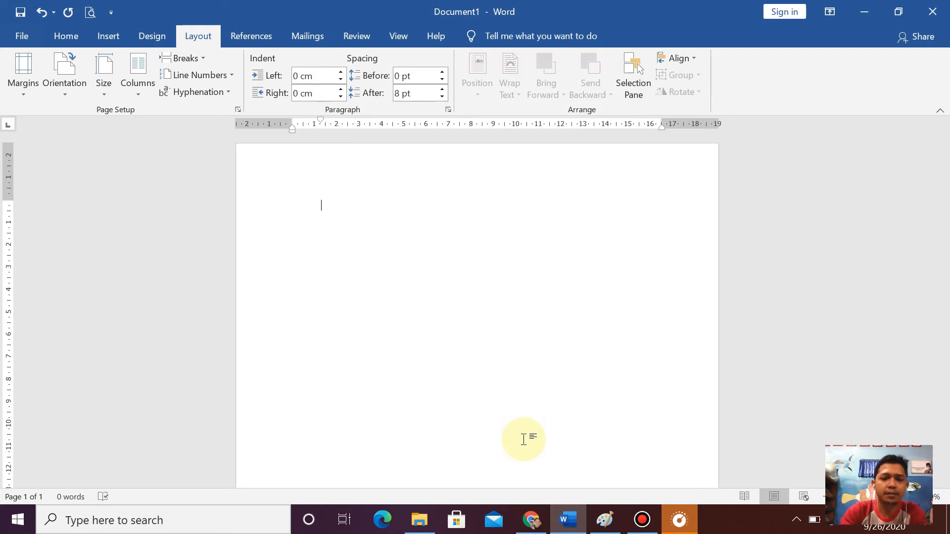
- Write the sentence "Pada suatu hari ada Harimau Sumatra masuk ke dalam perkampungan Desa Walasana yang berada di Pulau Kalimantan."
text(Pada suatu har)
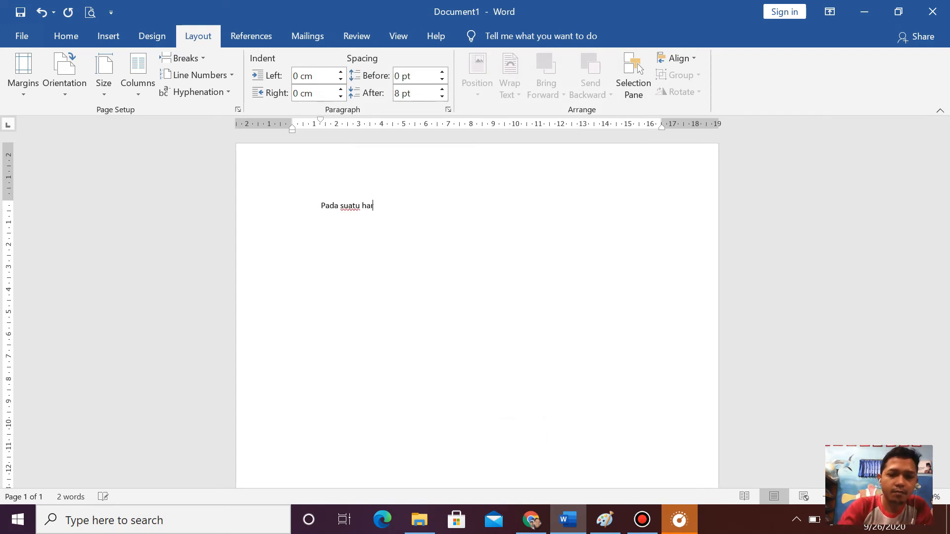
text(i ada Harimau)
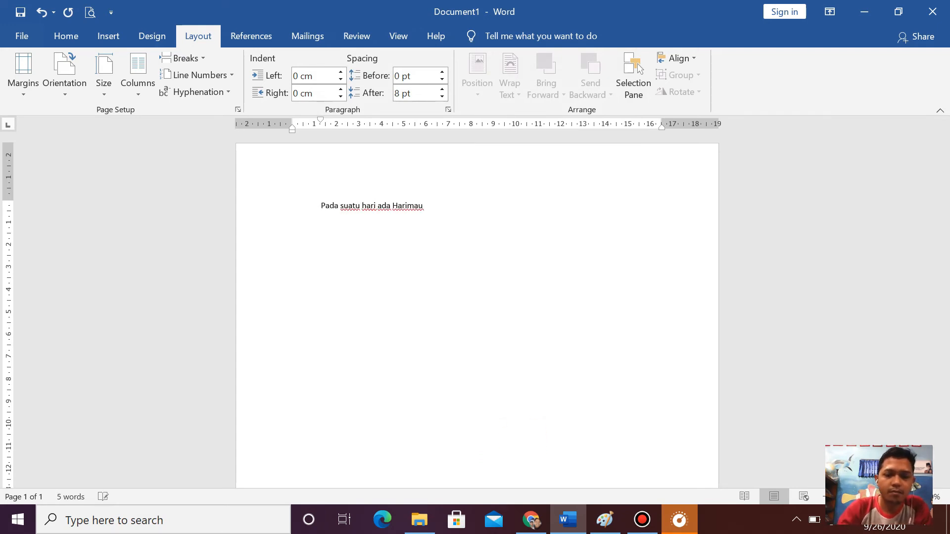
text( Sumatra)
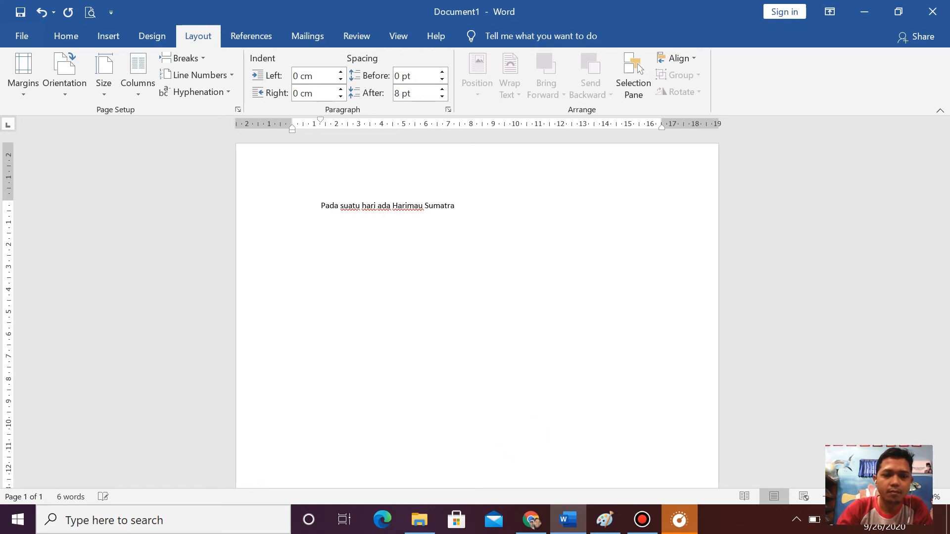
text( masuk ke dalam perkampungan)
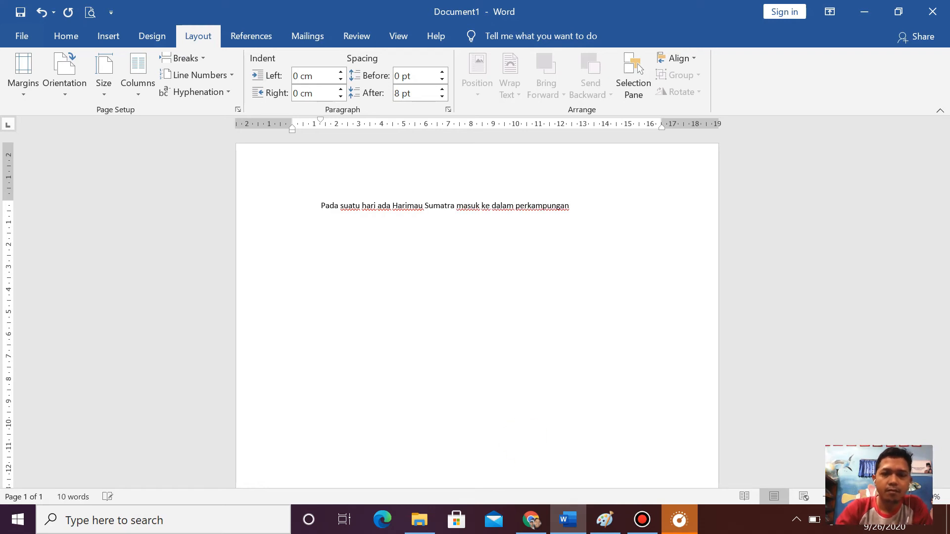
text( Desa W)
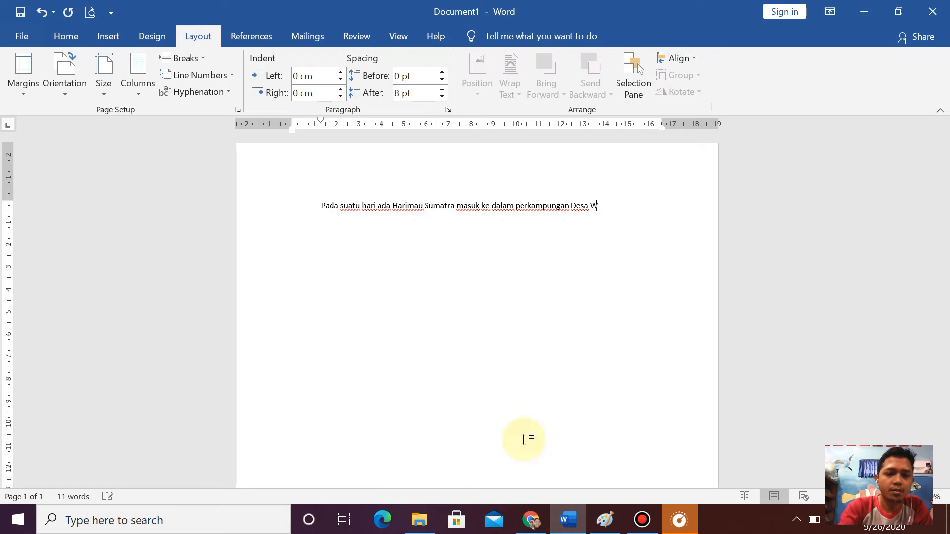
text(alasana yang berada di Pulau Kalimantan)
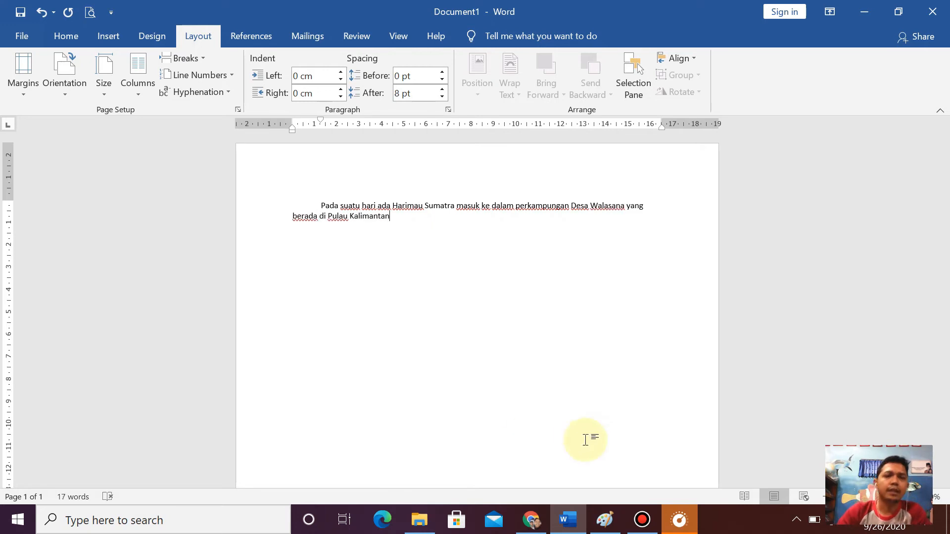
text(.)
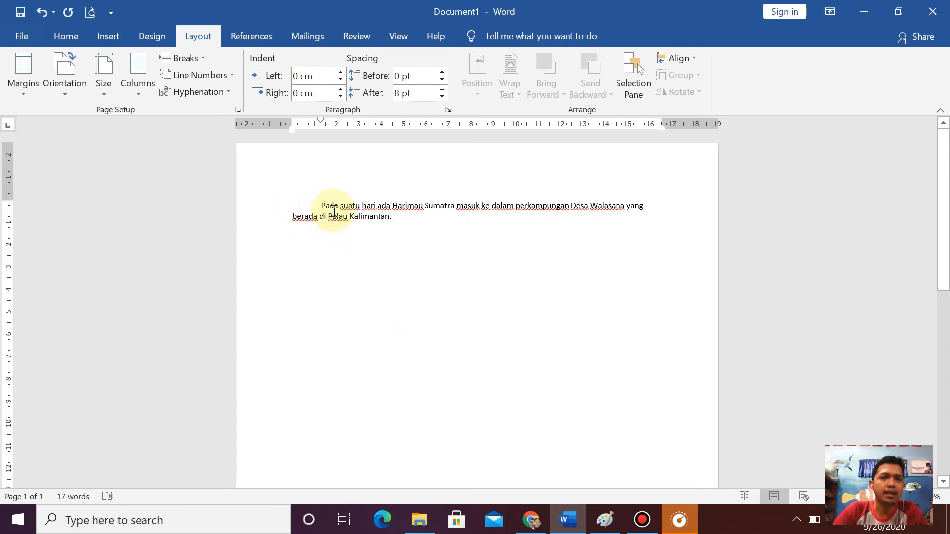
- Review the indentation and spacing settings of the written paragraph, and leave them without making changes
click(448, 110)
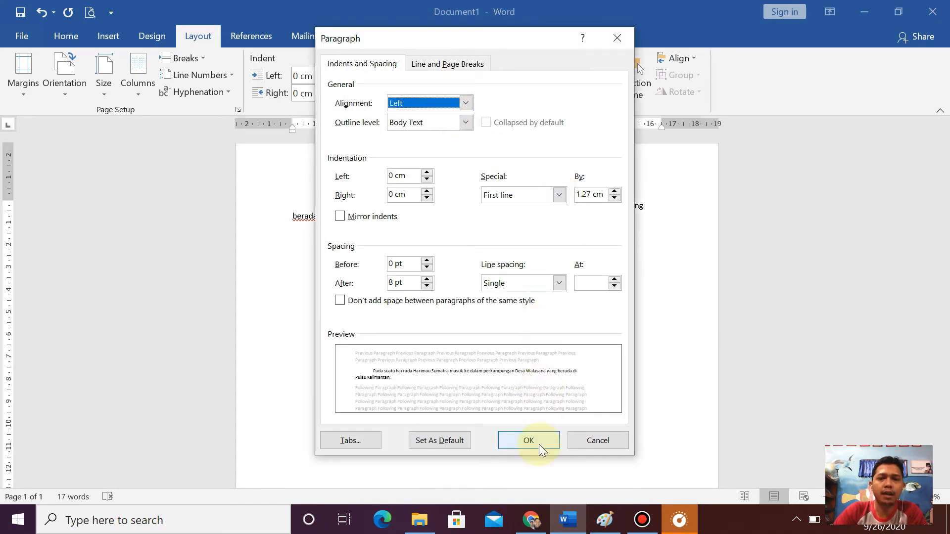
click(599, 441)
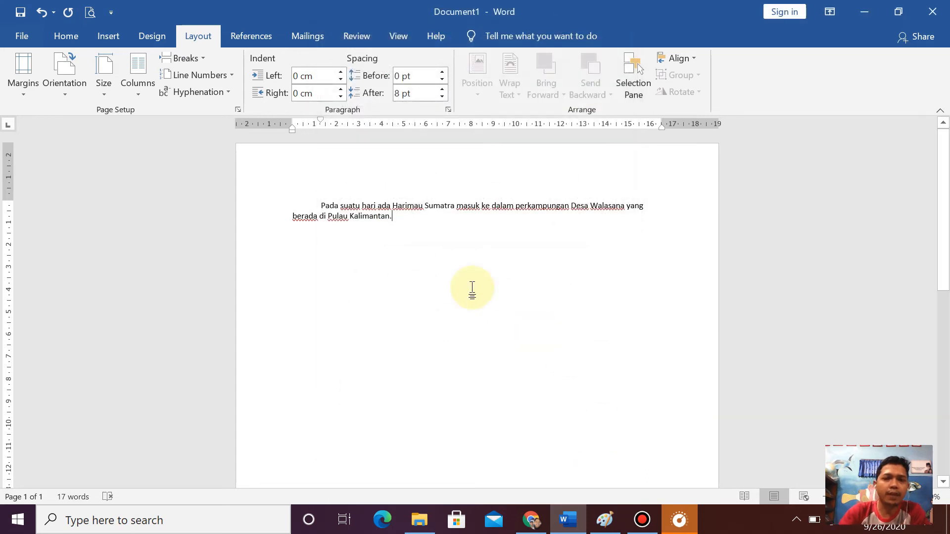
- Start a new paragraph after the sentence ending in "Pulau Kalimantan."
key(Return)
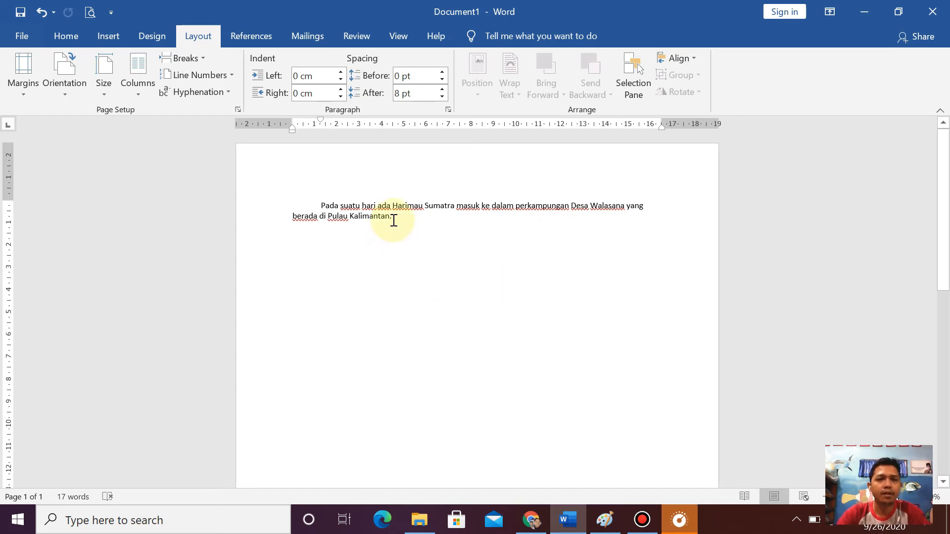
- Copy the paragraph about Harimau Sumatra and paste the duplicate directly below the original
drag(394, 219, 326, 209)
key(ctrl+c)
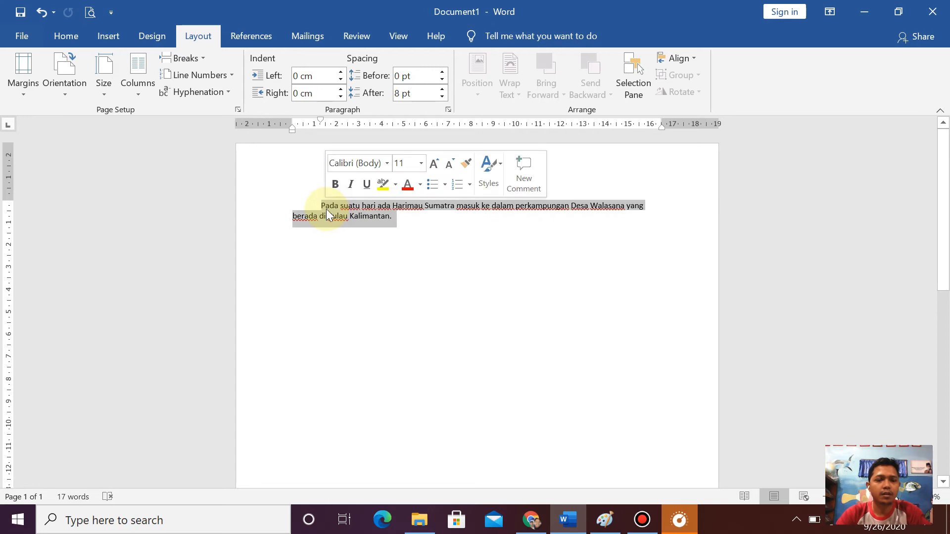
click(347, 241)
key(ctrl+v)
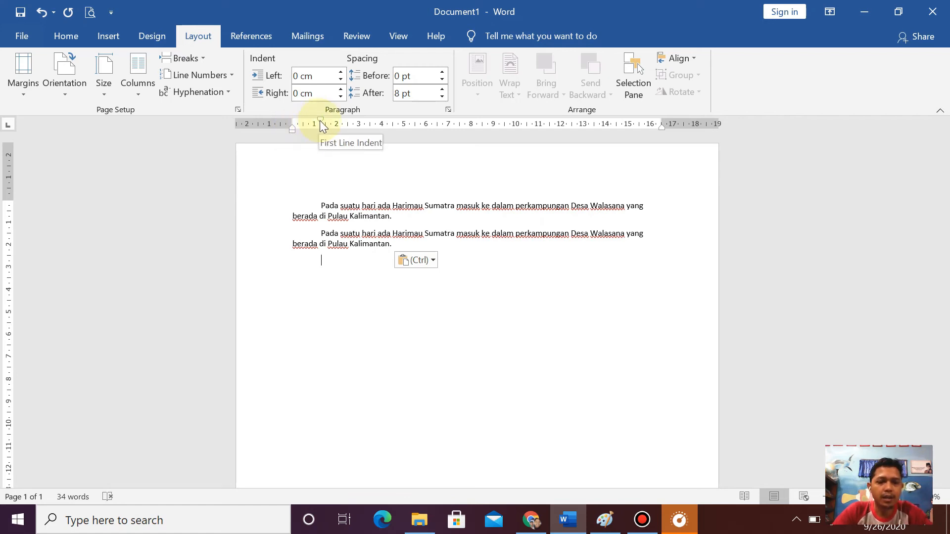
- Move the empty line's first-line indent to about 2.25 cm and paste another copy of the Harimau Sumatra paragraph there
drag(319, 120, 336, 116)
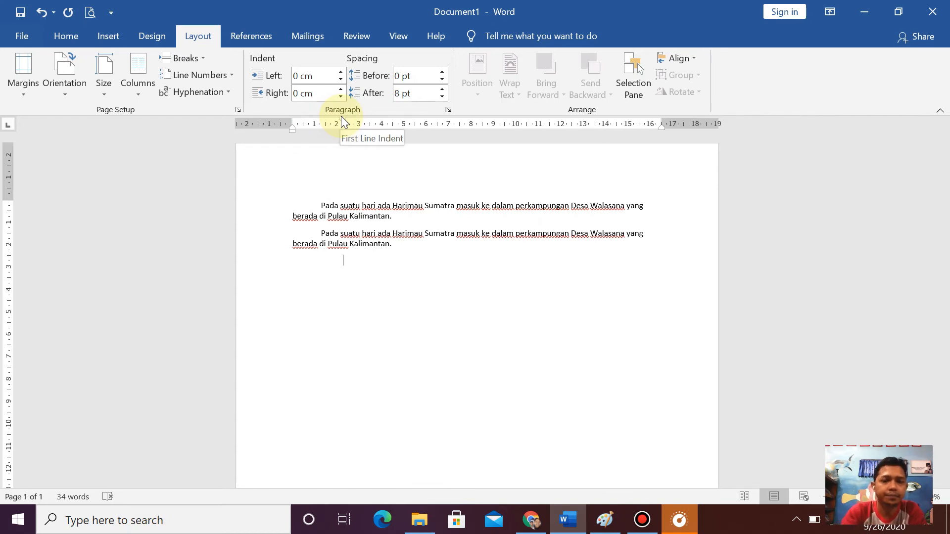
key(ctrl+v)
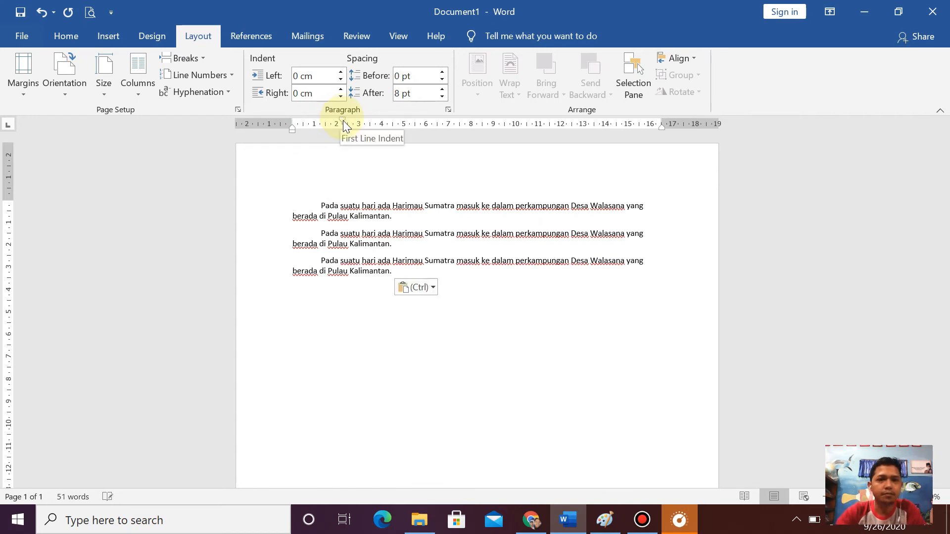
- Try adjusting the third paragraph's first-line indent on the ruler, and review its indentation and spacing settings without changing them
click(319, 261)
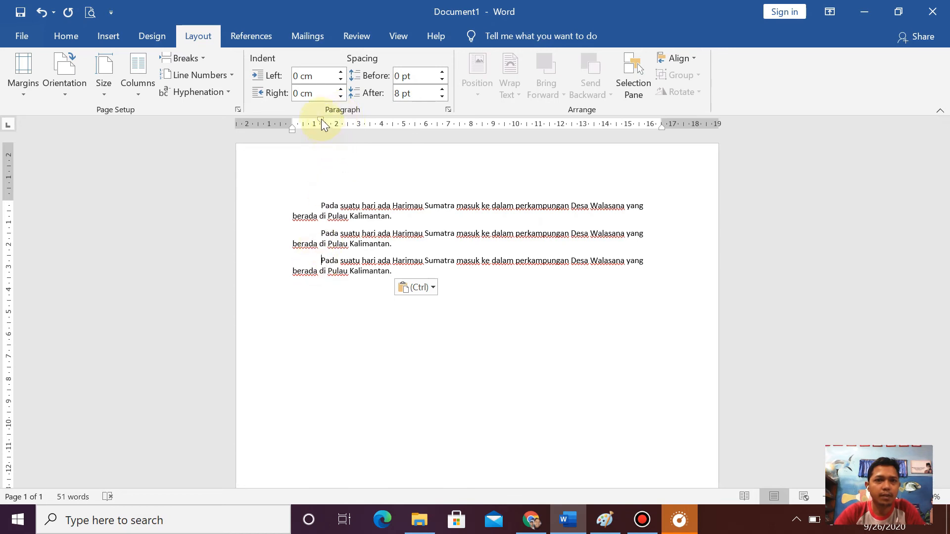
mouse_move(322, 120)
mouse_down()
mouse_move(363, 120)
mouse_move(294, 128)
mouse_move(321, 126)
mouse_up()
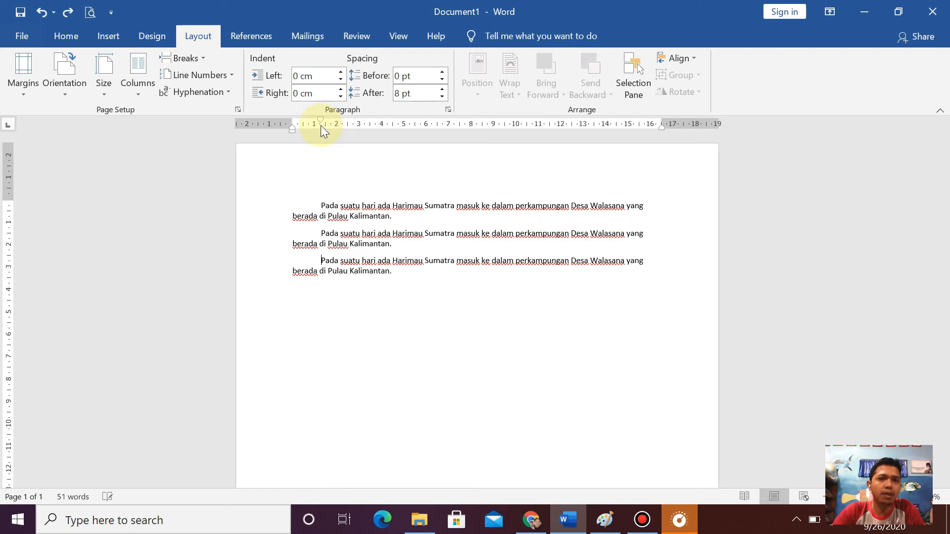
click(447, 109)
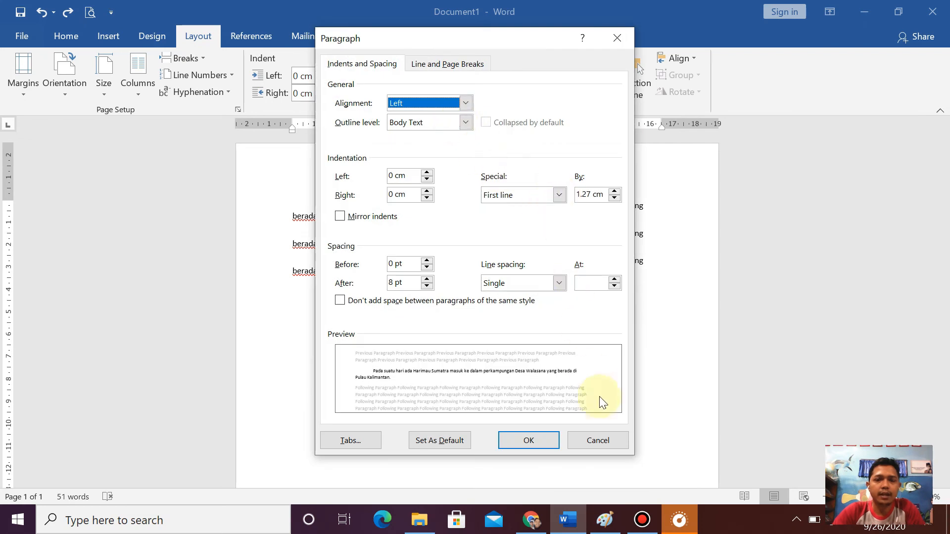
click(599, 441)
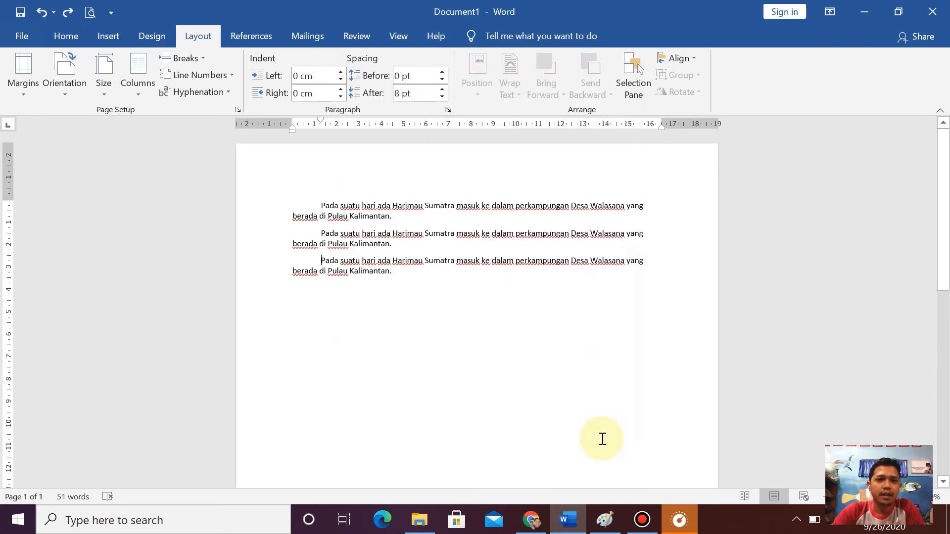
- Start a new paragraph after the third copy and set its first-line indent to 0 cm on the ruler
click(401, 273)
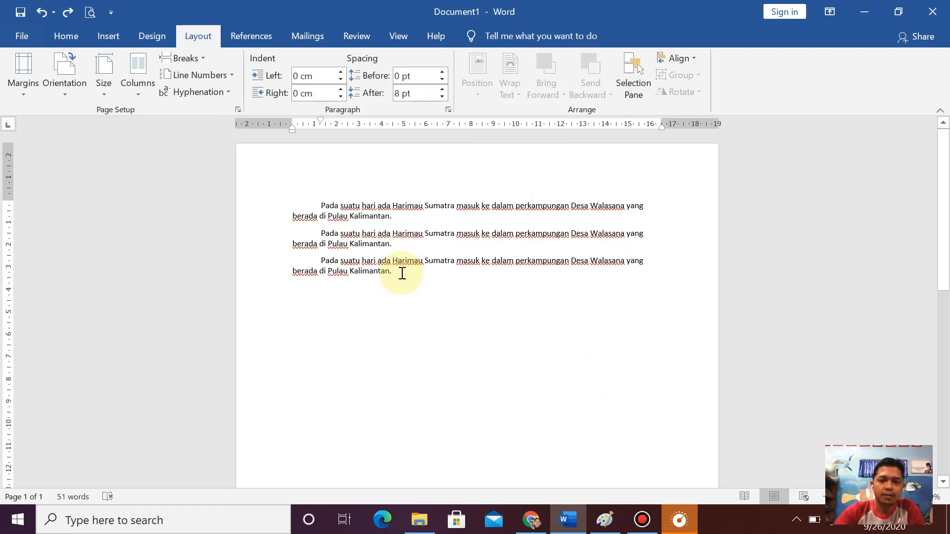
key(Return)
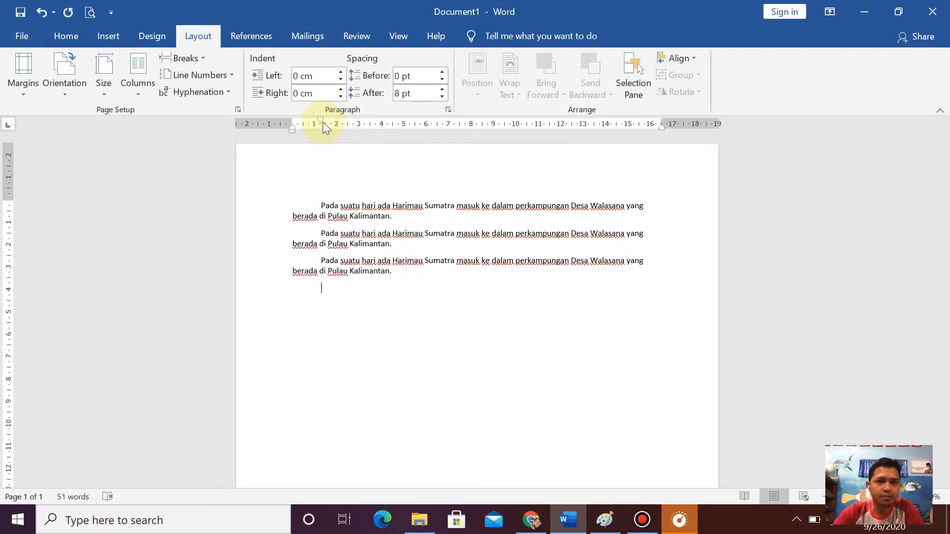
drag(321, 119, 293, 122)
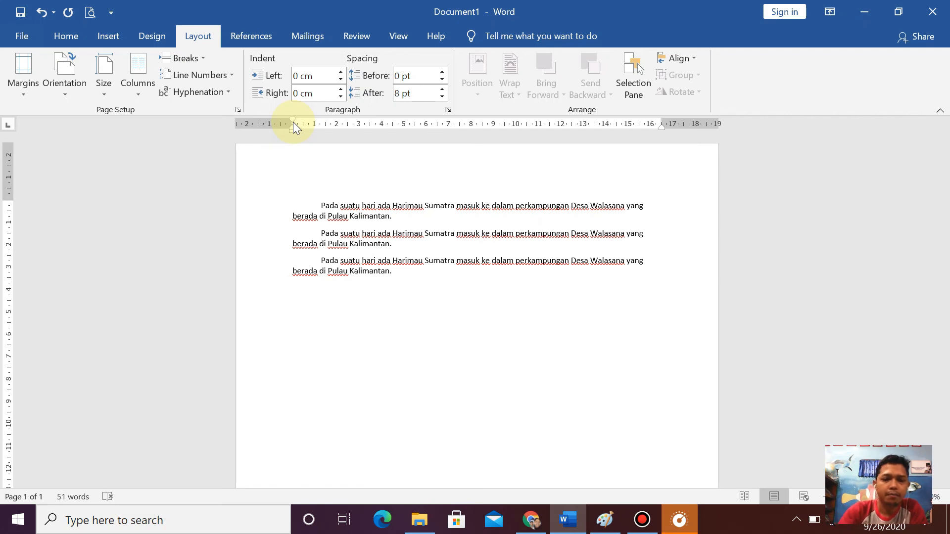
- Indent the new paragraph with a tab and write "Pada suatu hari"
key(Tab)
text(Pada)
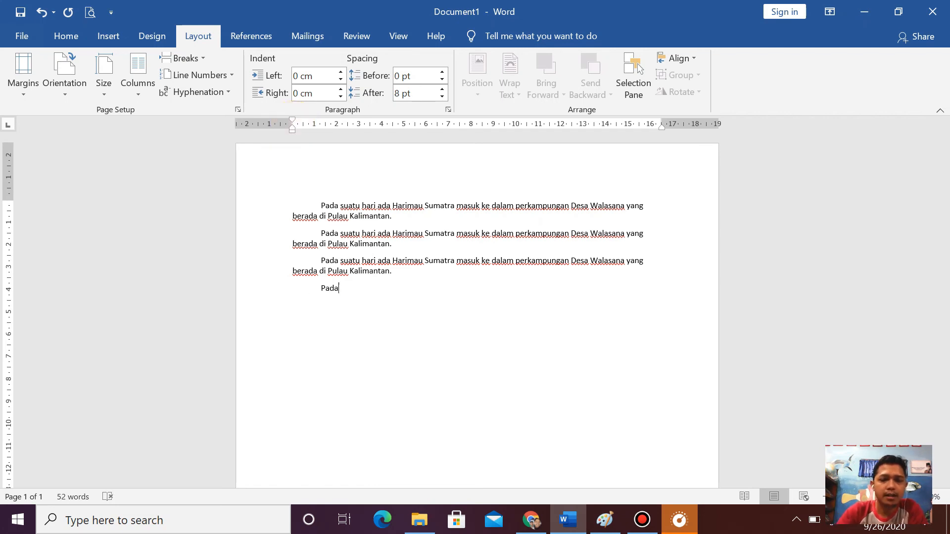
text( sat)
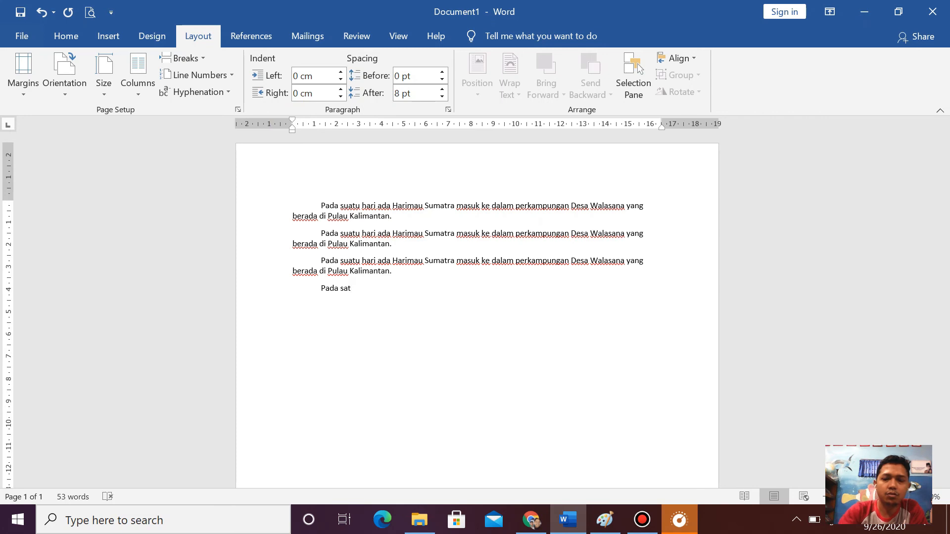
key(BackSpace)
key(BackSpace)
text(u)
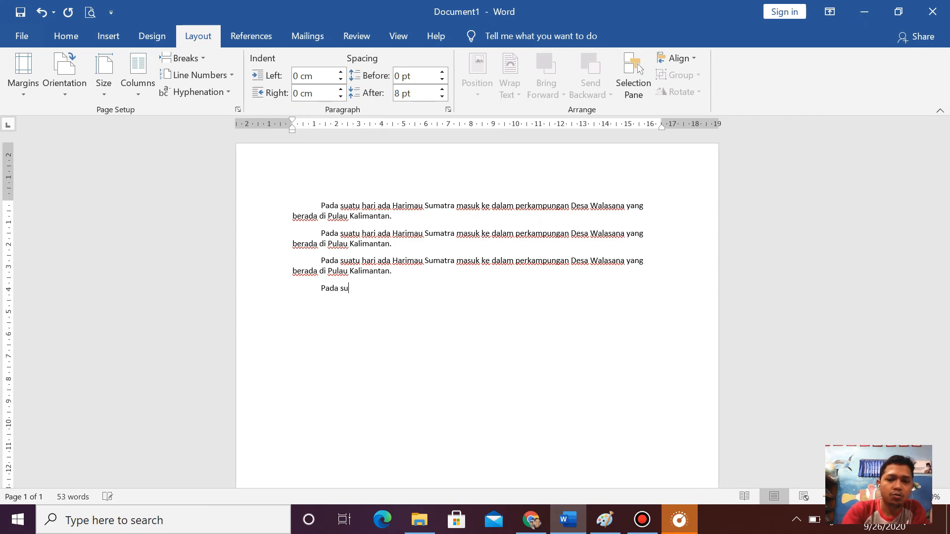
text(atu hari)
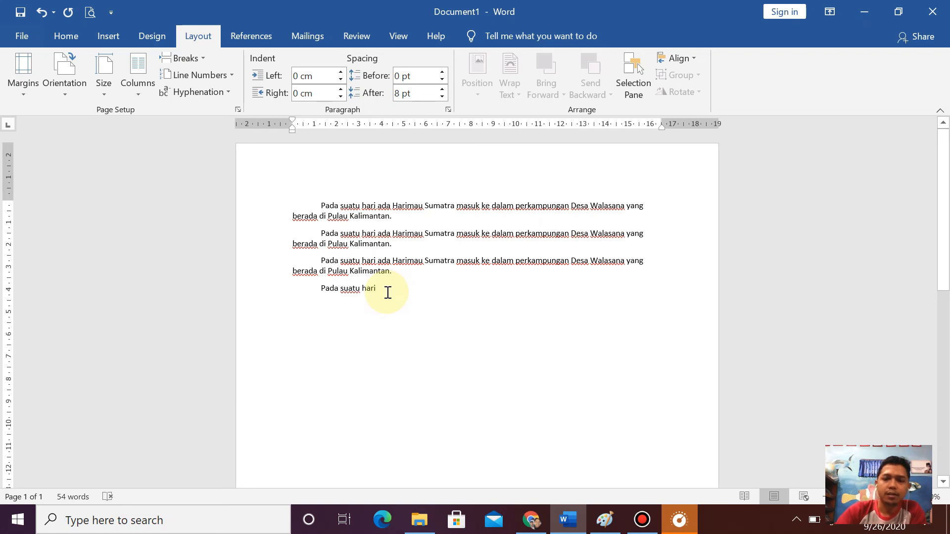
- Start a new line with left tab stops at about 2 cm and 7.75 cm, and write "Fhgfh" at the second stop
key(Return)
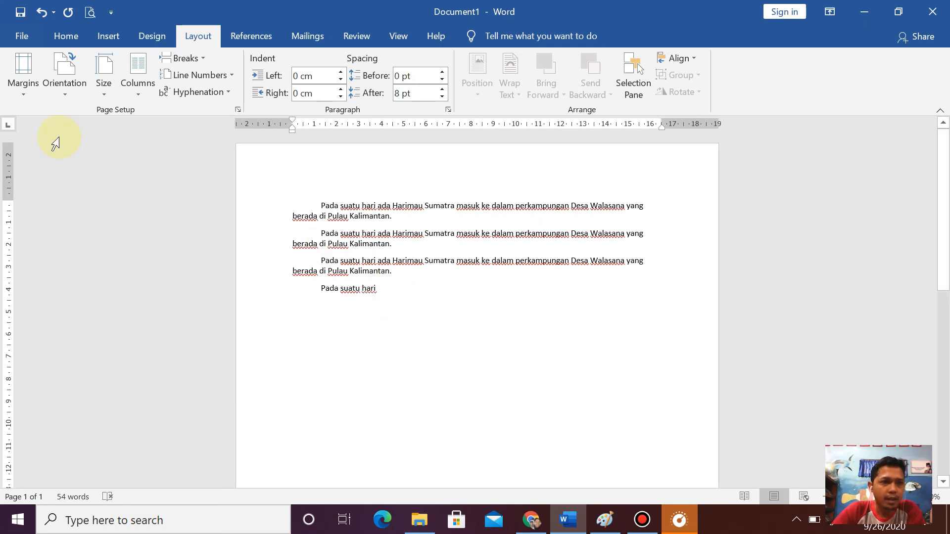
click(9, 126)
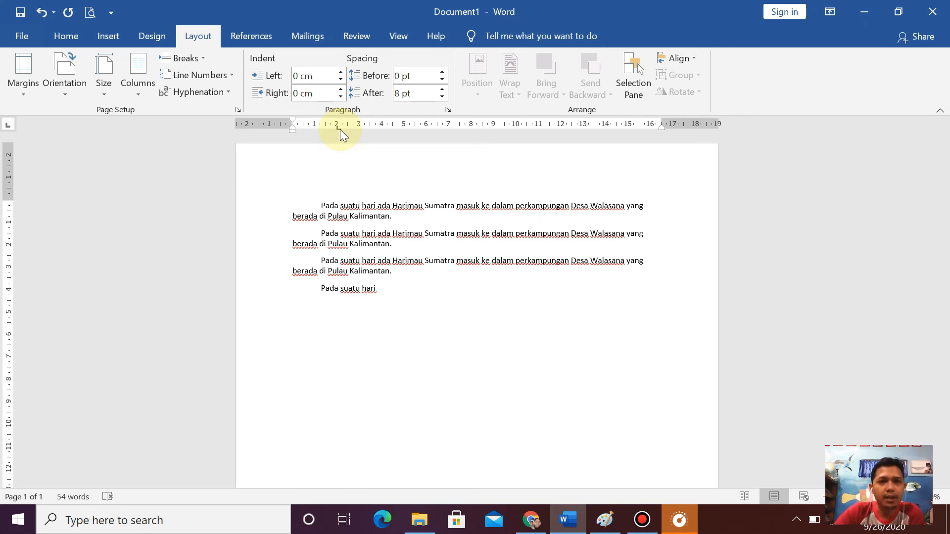
drag(340, 129, 465, 128)
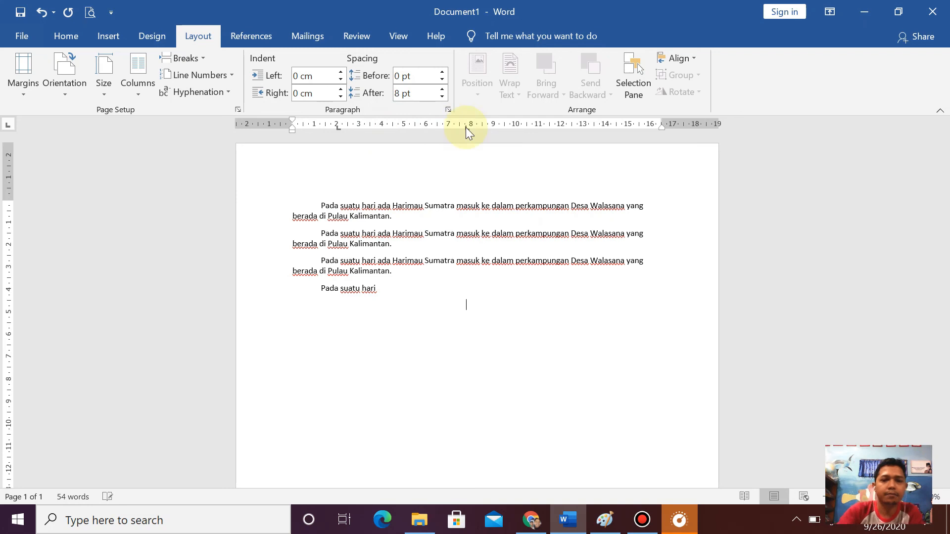
text(Fhgfh)
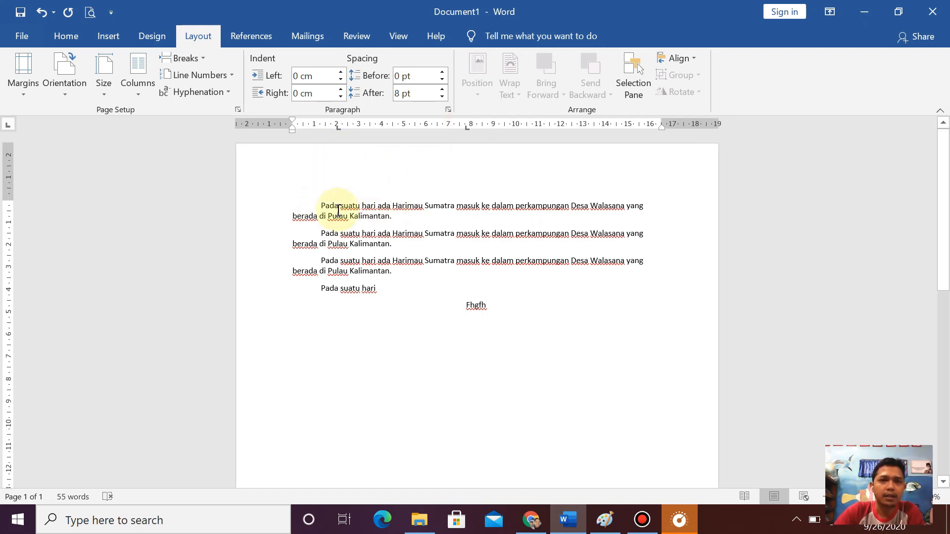
- Review the special indentation options for the "Fhgfh" paragraph, and leave its paragraph settings without making changes
click(447, 109)
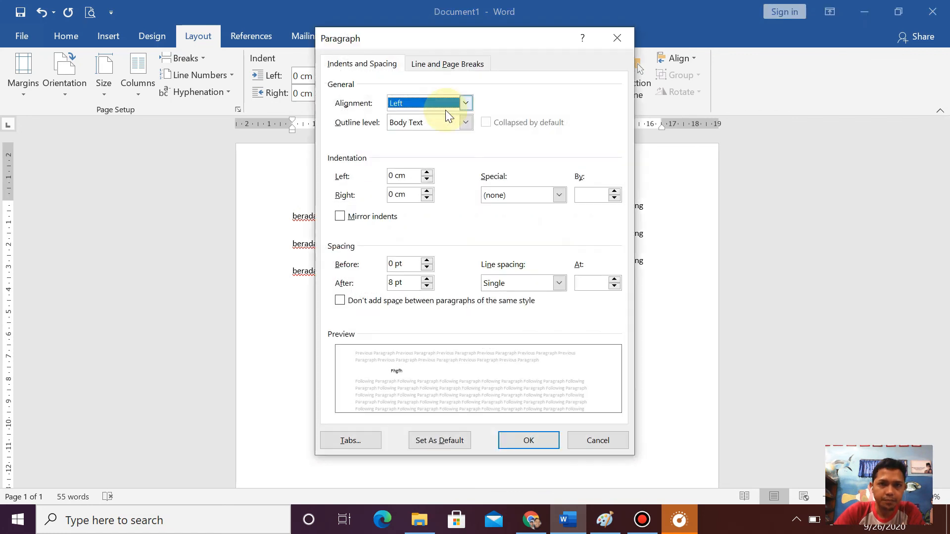
click(560, 196)
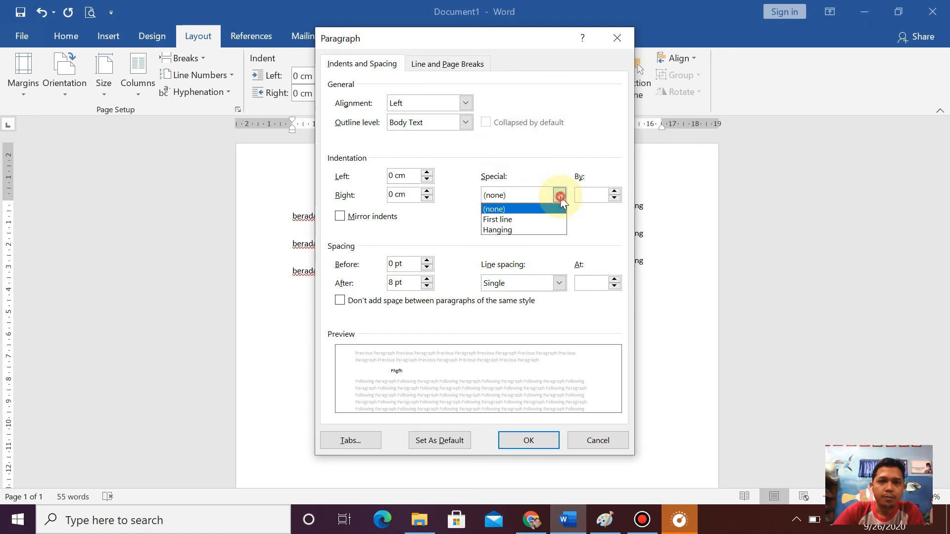
click(598, 430)
click(597, 430)
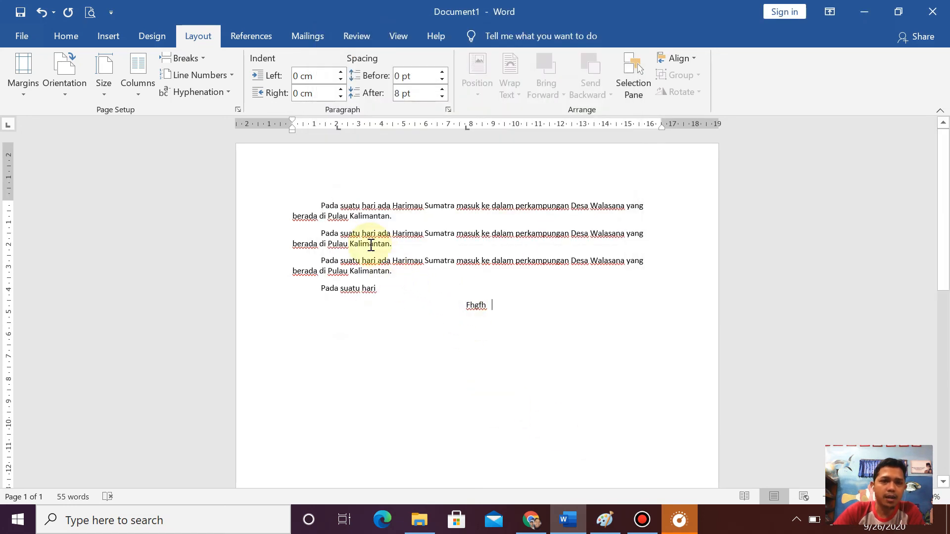